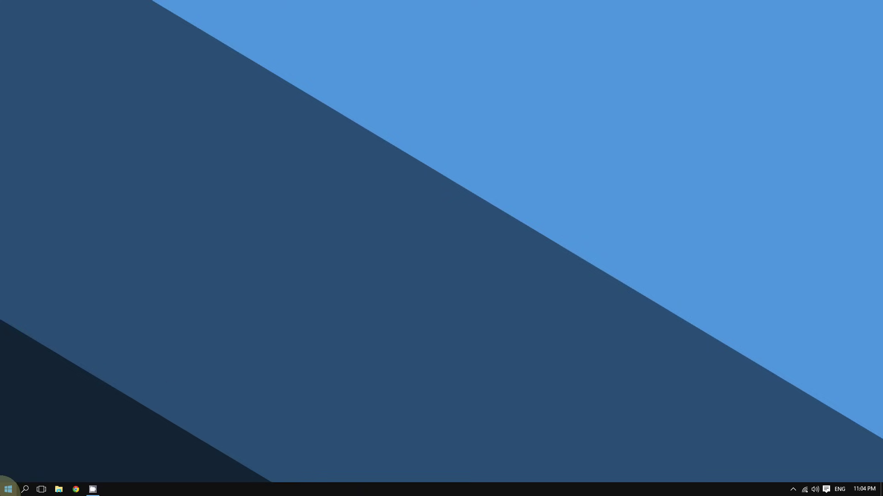
# - Open the System page from the Start button's power-user menu, showing Windows 10 Pro and 4.00 GB RAM
pyautogui.rightClick(8, 489)
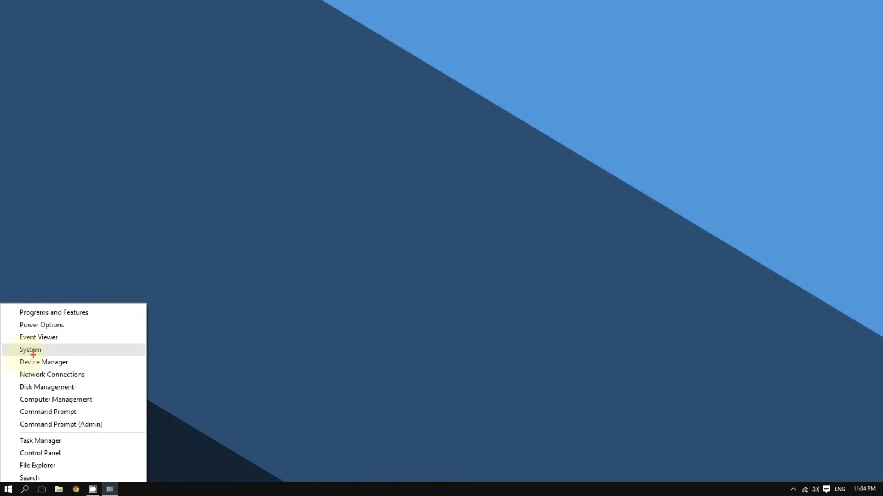
pyautogui.click(30, 351)
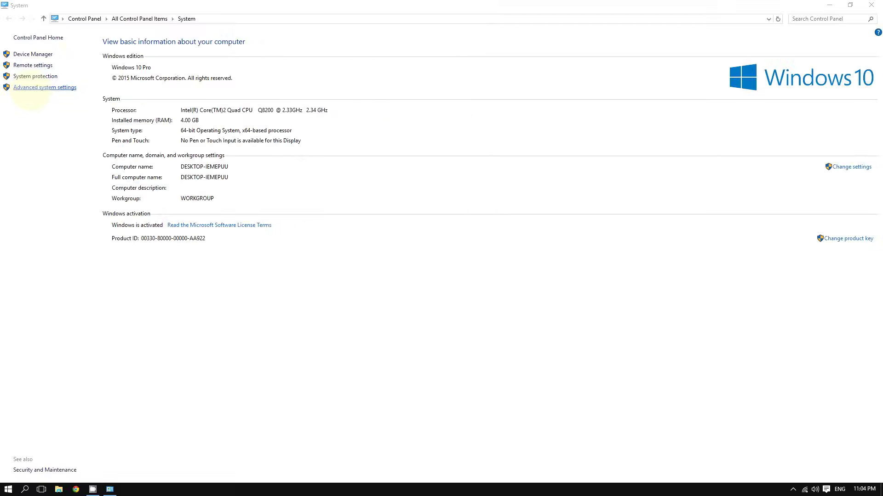
# - On the System Properties Remote tab, apply Allow remote connections, then close the System window
pyautogui.click(30, 87)
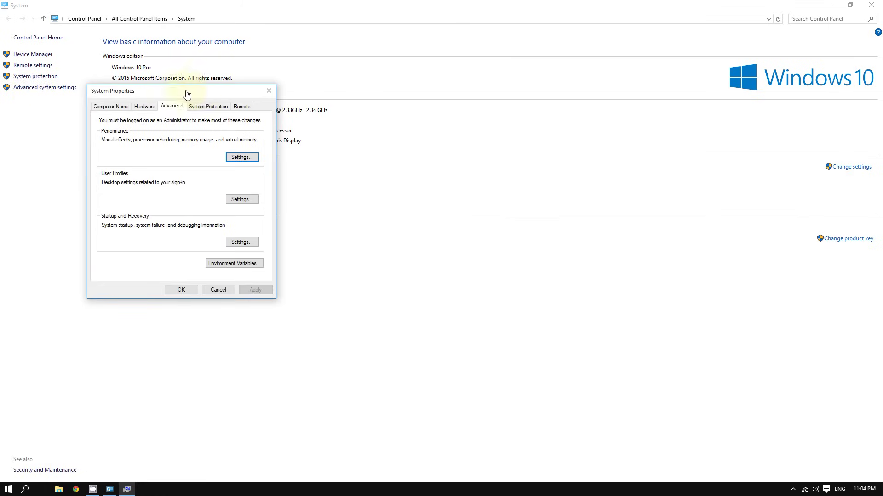
pyautogui.moveTo(188, 92); pyautogui.dragTo(165, 92)
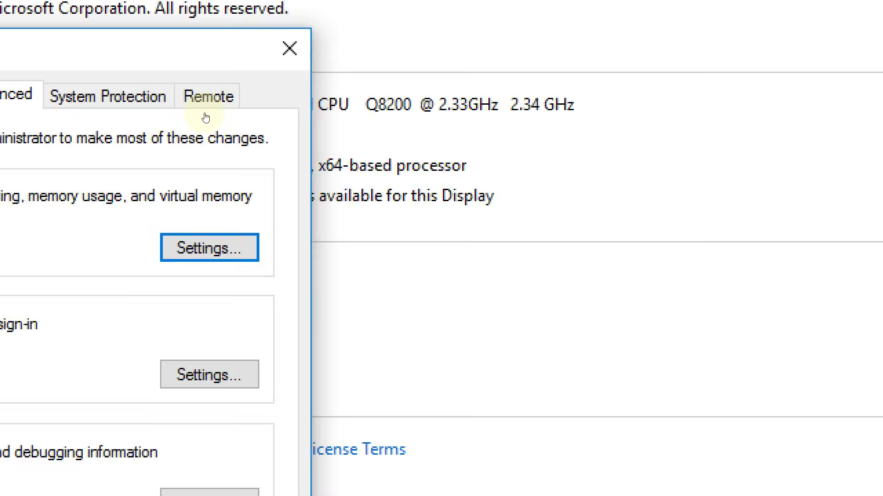
pyautogui.click(205, 107)
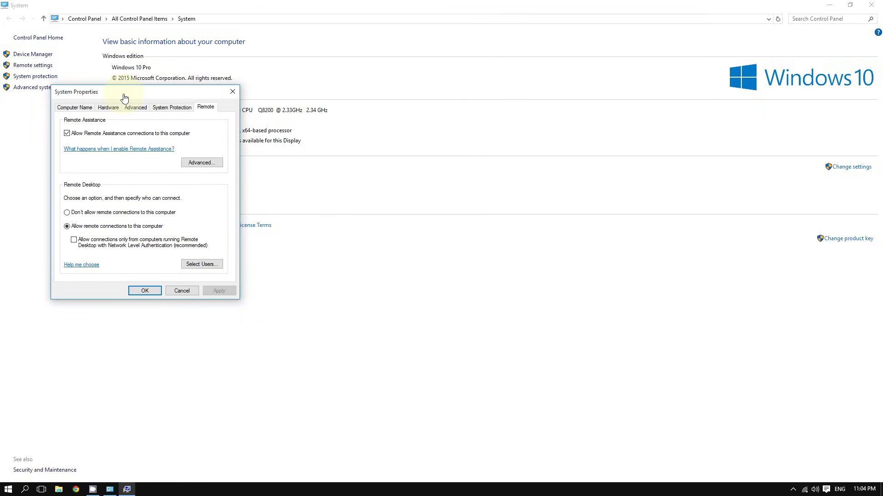
pyautogui.moveTo(122, 91); pyautogui.dragTo(176, 79)
pyautogui.click(121, 122)
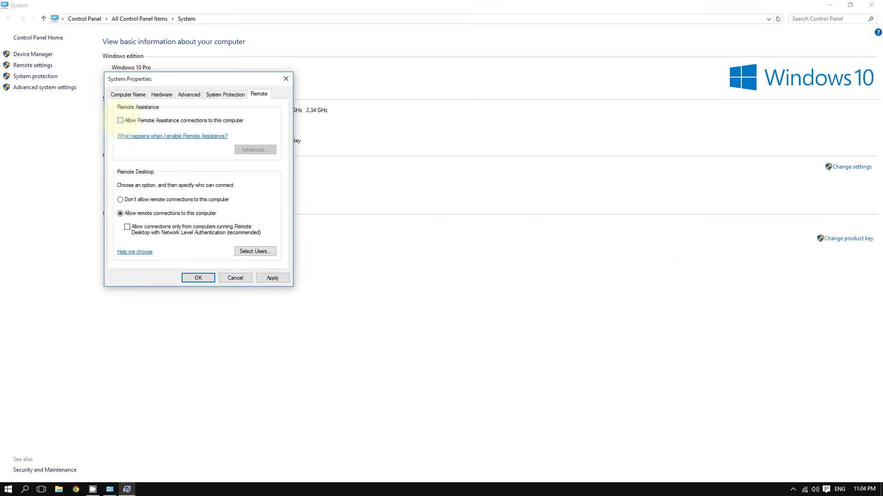
pyautogui.click(120, 120)
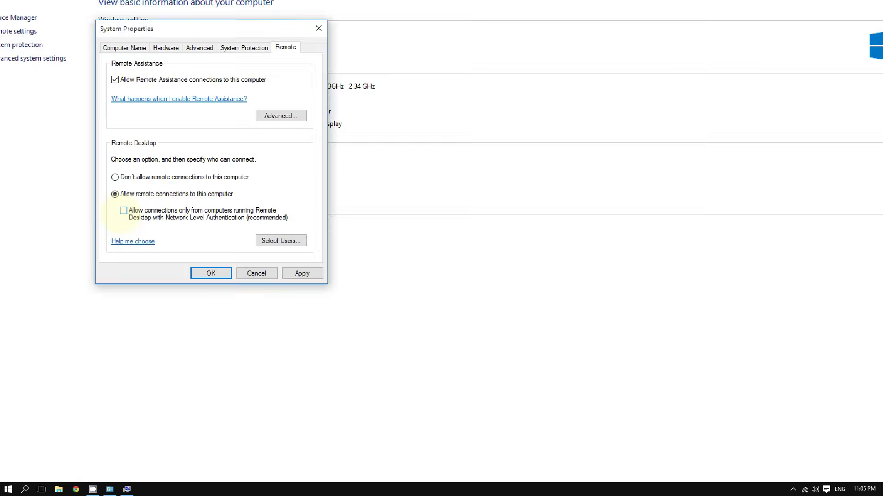
pyautogui.click(257, 261)
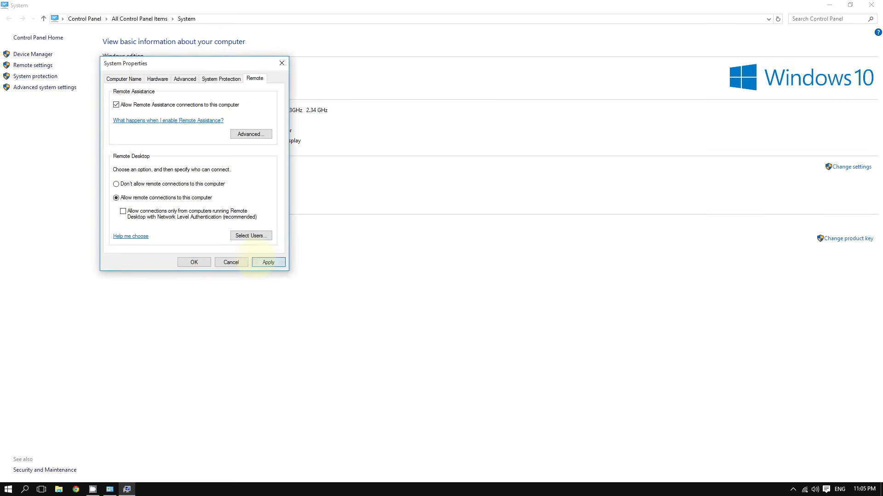
pyautogui.click(193, 263)
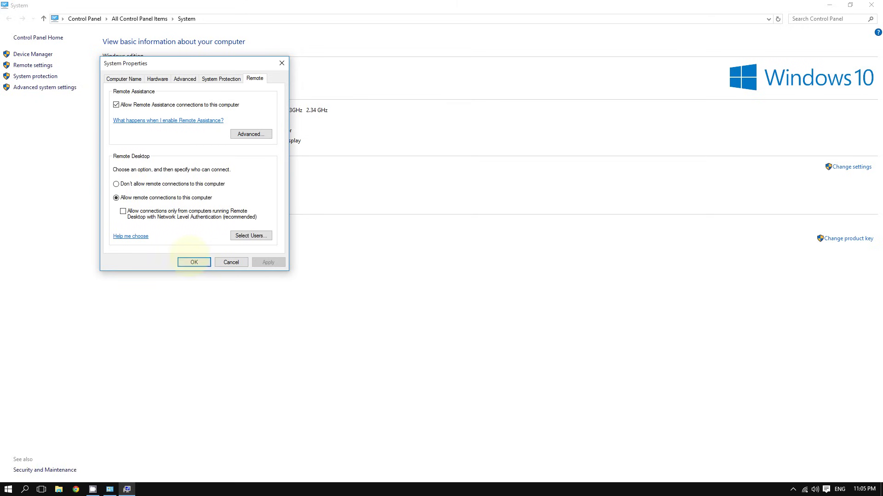
pyautogui.click(871, 5)
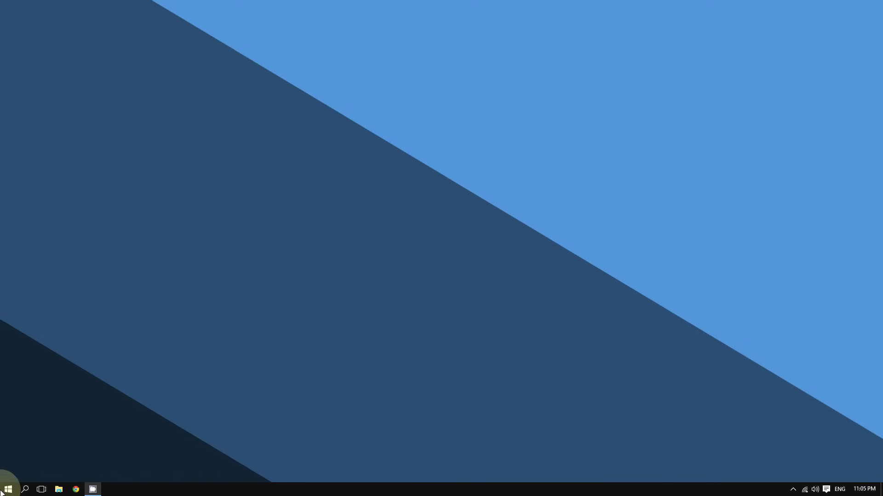
pyautogui.click(23, 476)
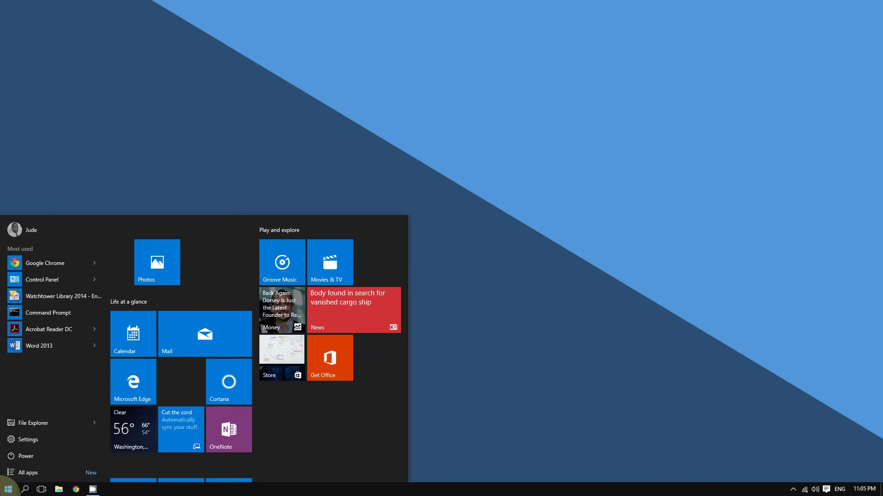
pyautogui.write('remote')
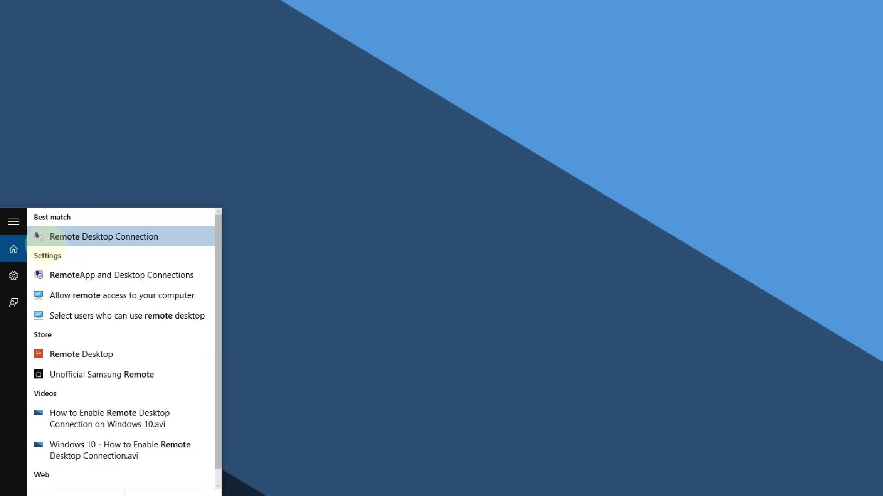
pyautogui.press('Return')
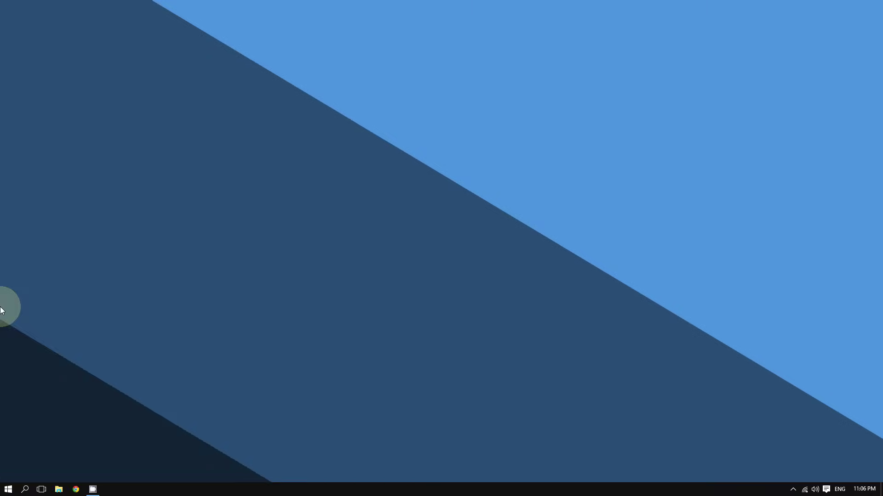
pyautogui.click(4, 492)
pyautogui.write('remot')
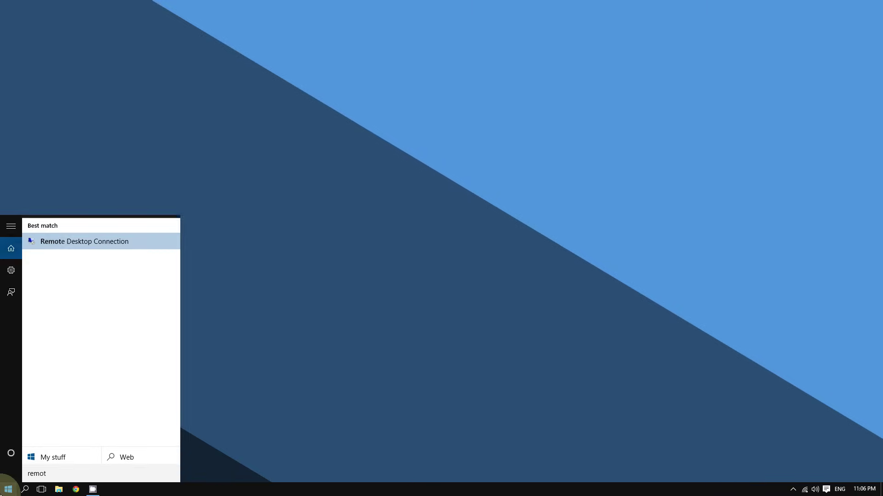
pyautogui.write('e')
pyautogui.click(104, 241)
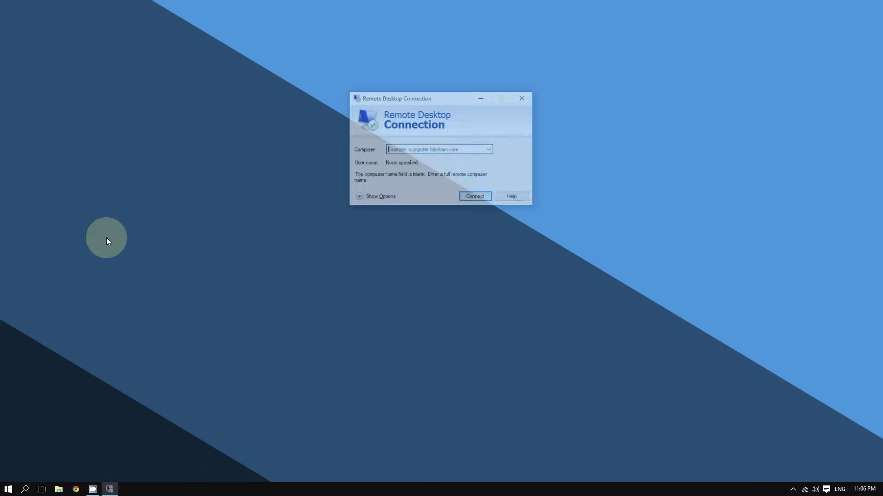
pyautogui.moveTo(385, 102); pyautogui.dragTo(176, 141)
pyautogui.click(193, 189)
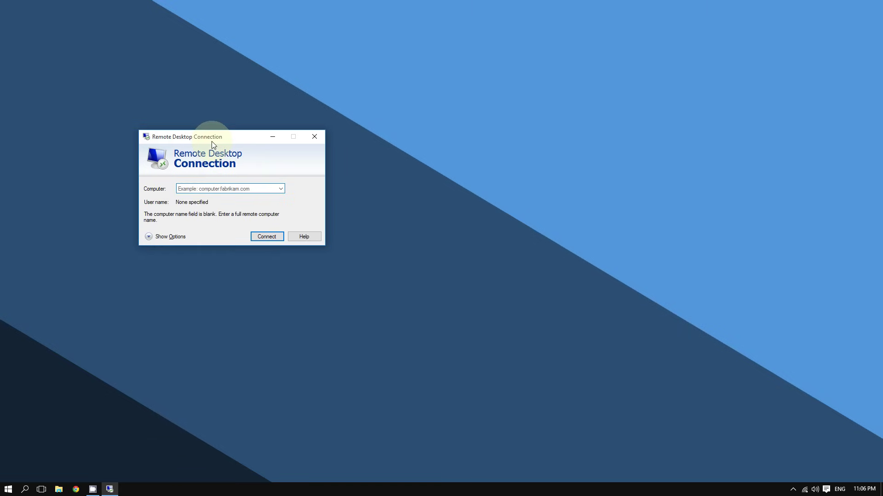
pyautogui.moveTo(212, 142); pyautogui.dragTo(202, 113)
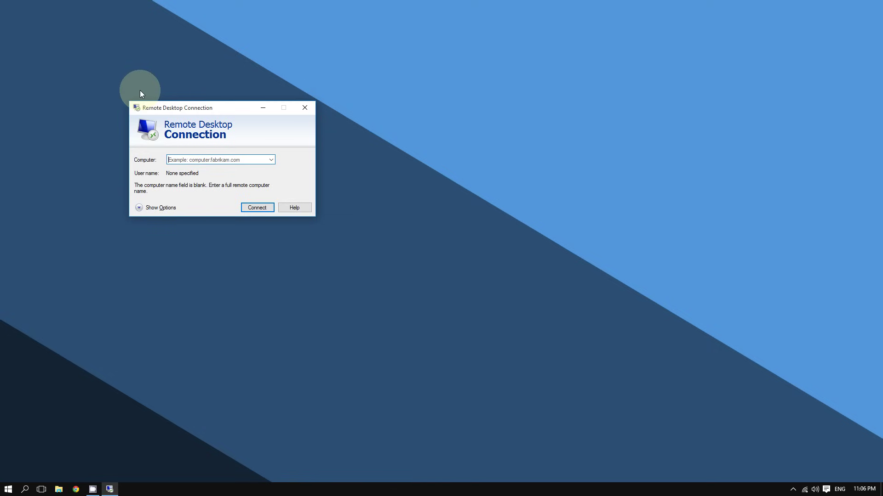
pyautogui.moveTo(186, 114); pyautogui.dragTo(187, 139)
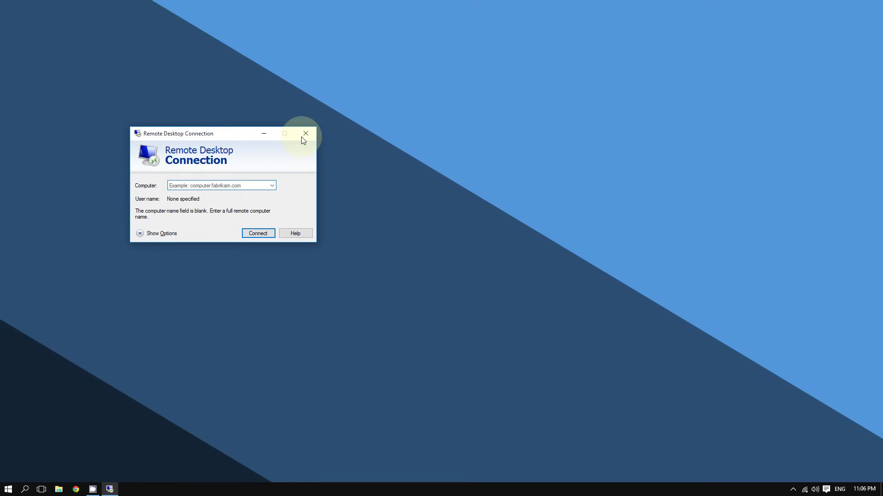
pyautogui.moveTo(226, 134); pyautogui.dragTo(210, 122)
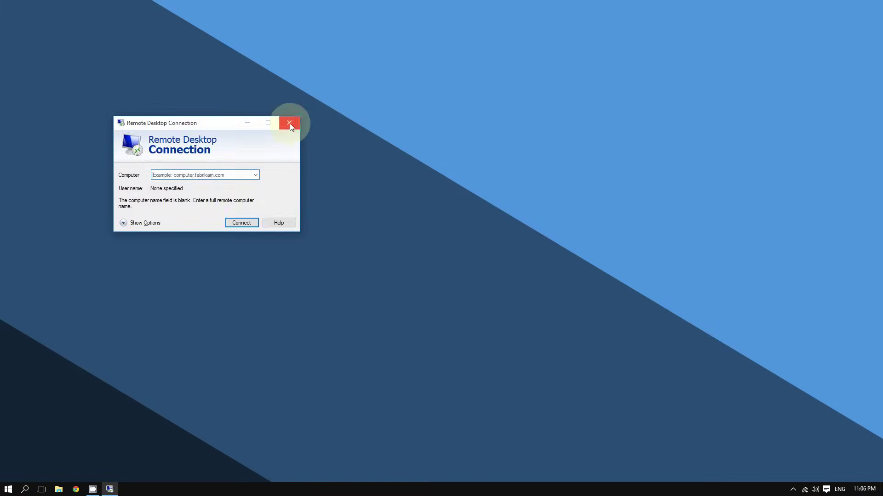
pyautogui.click(289, 123)
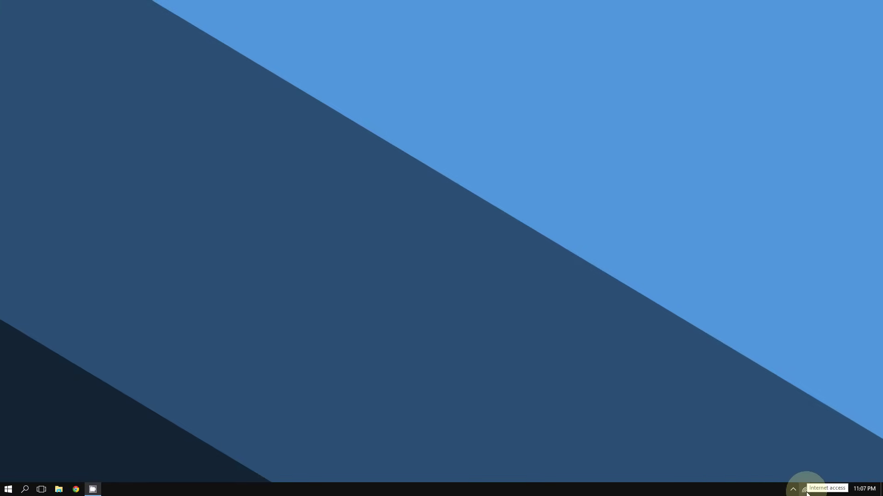
pyautogui.rightClick(805, 492)
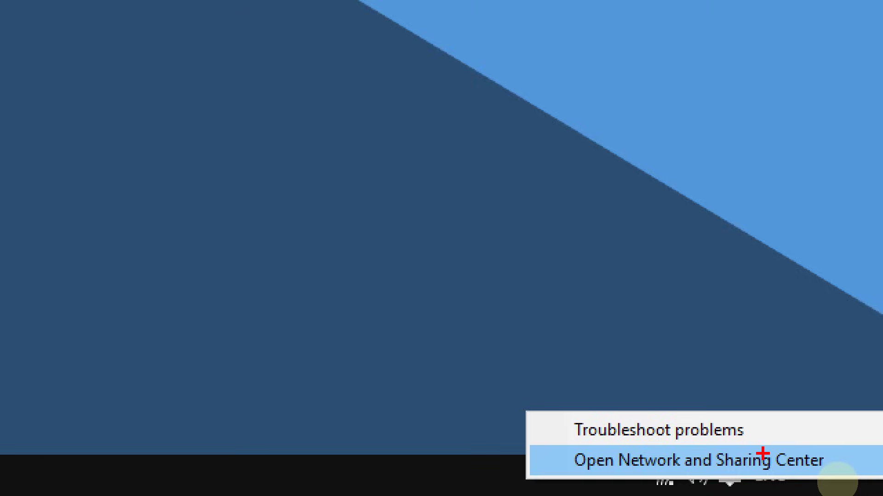
pyautogui.click(754, 435)
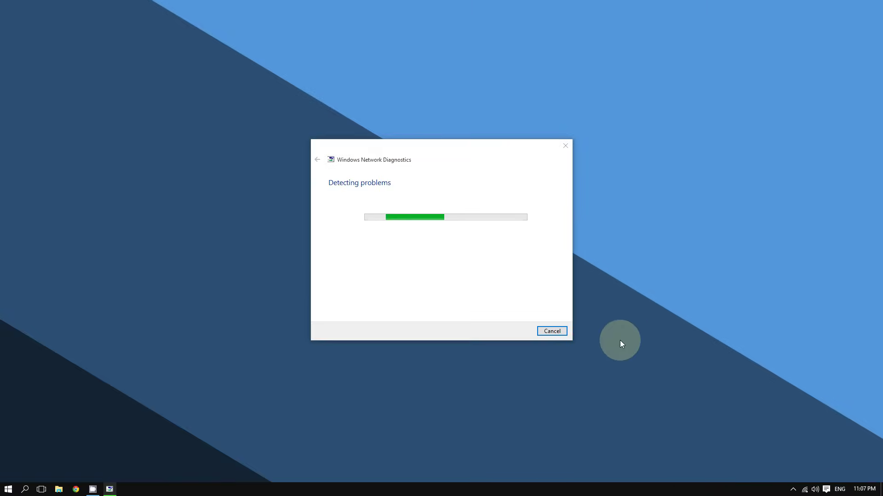
pyautogui.click(552, 331)
pyautogui.rightClick(805, 489)
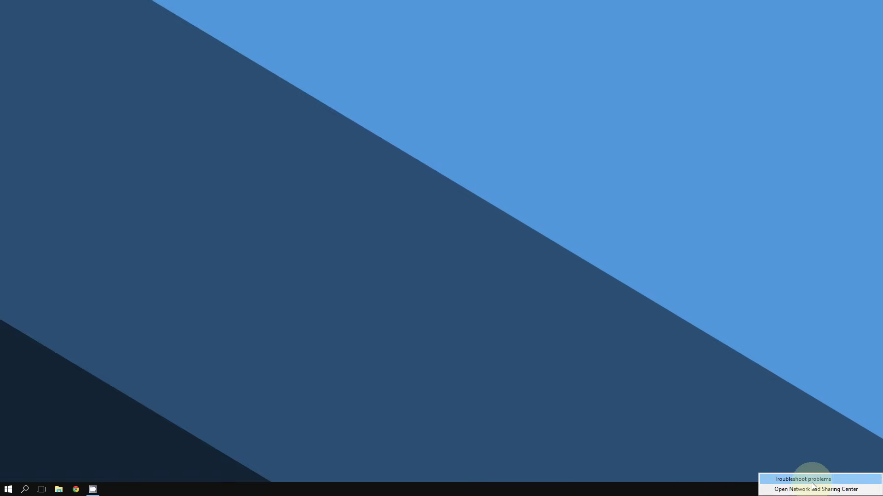
pyautogui.click(809, 481)
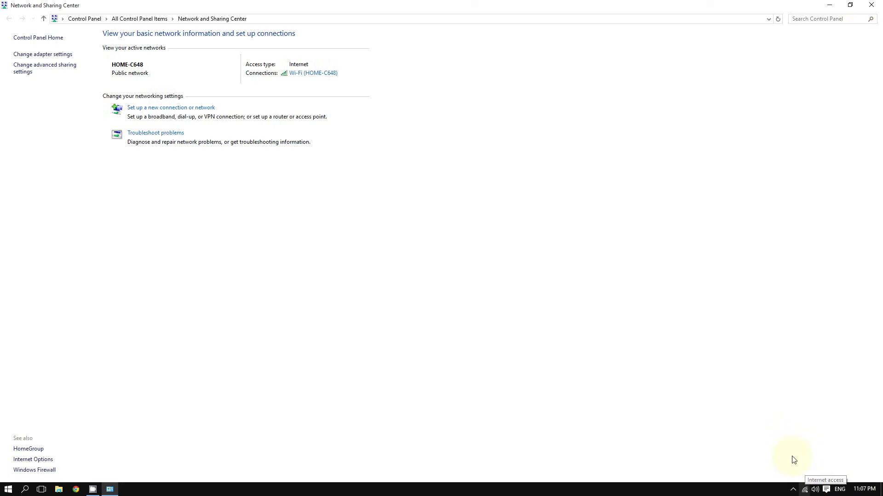
pyautogui.click(850, 5)
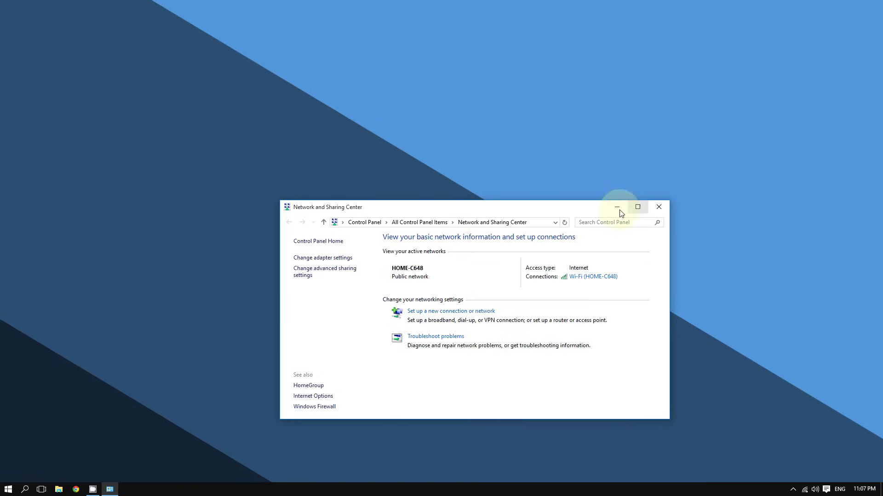
pyautogui.moveTo(463, 207); pyautogui.dragTo(445, 100)
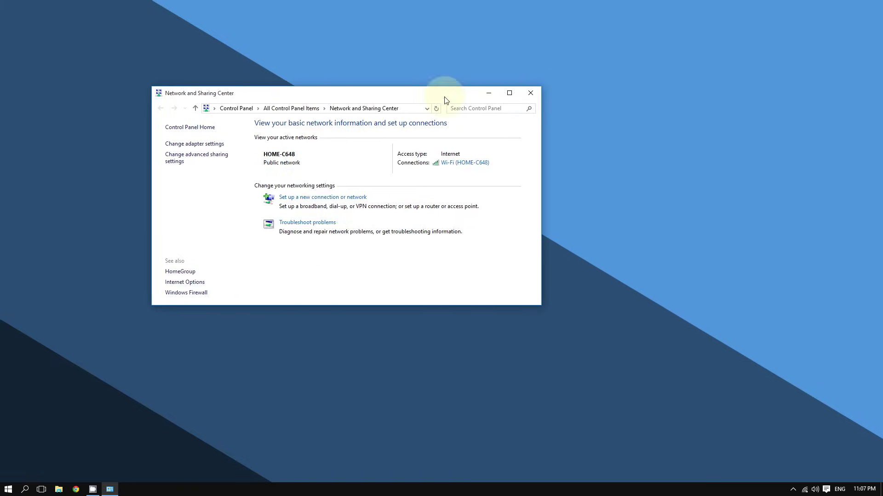
pyautogui.click(530, 93)
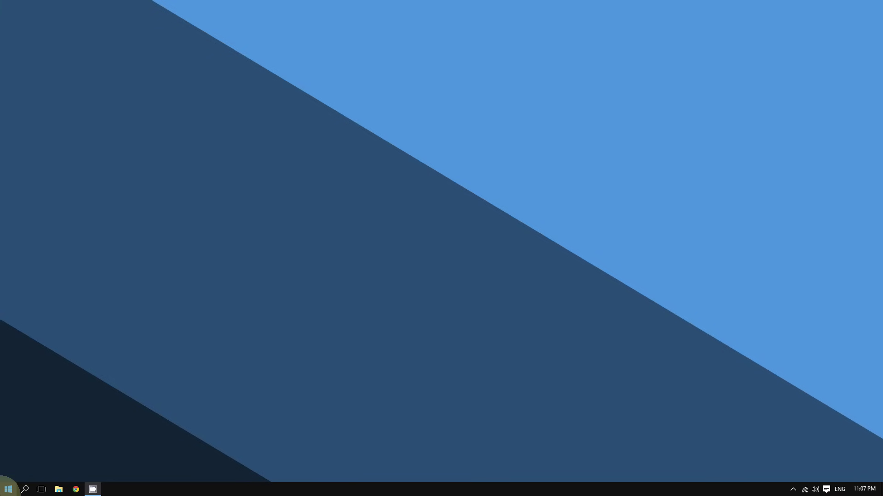
pyautogui.click(9, 489)
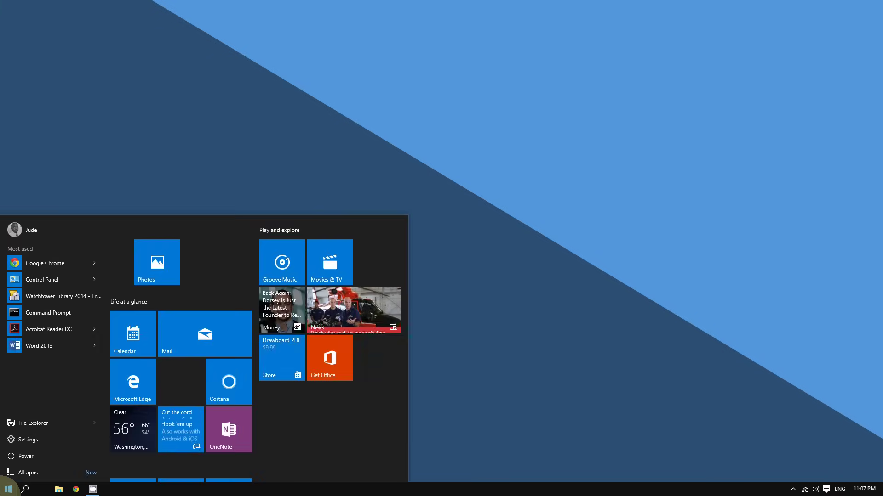
# - Search Start for 'network', open Network and Sharing Center, and move its window up-left
pyautogui.write('netwoe')
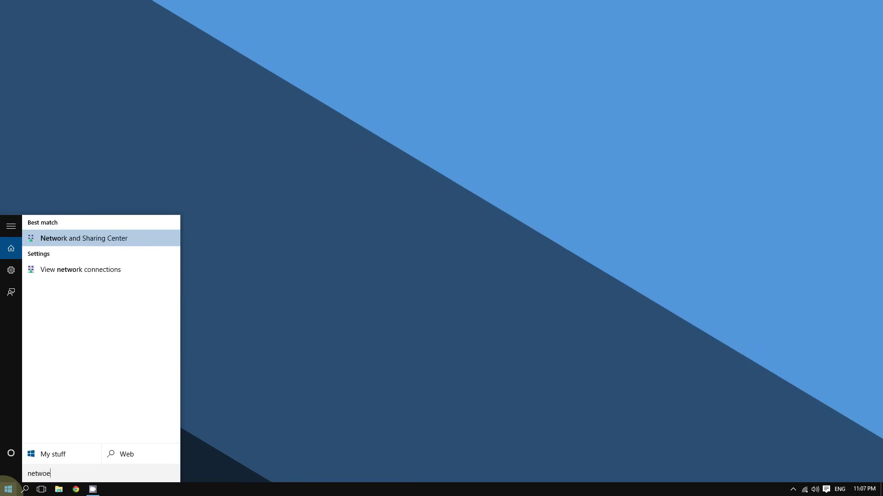
pyautogui.press('BackSpace')
pyautogui.write('rk')
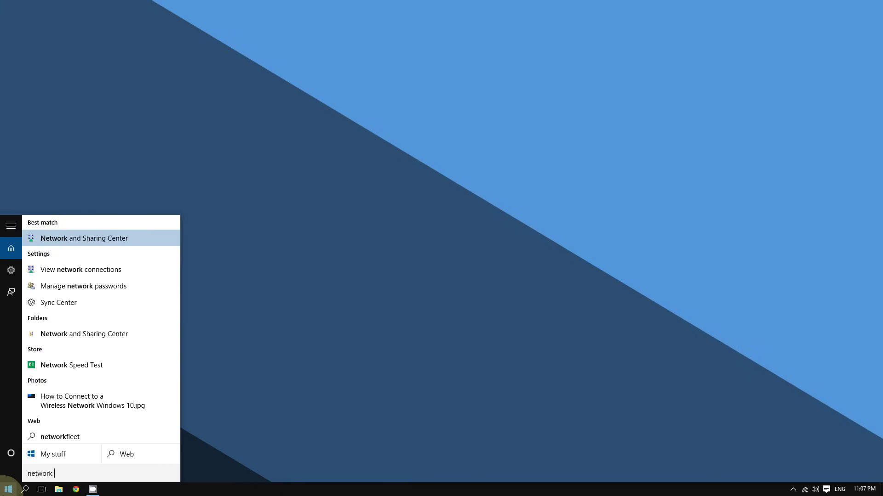
pyautogui.click(126, 235)
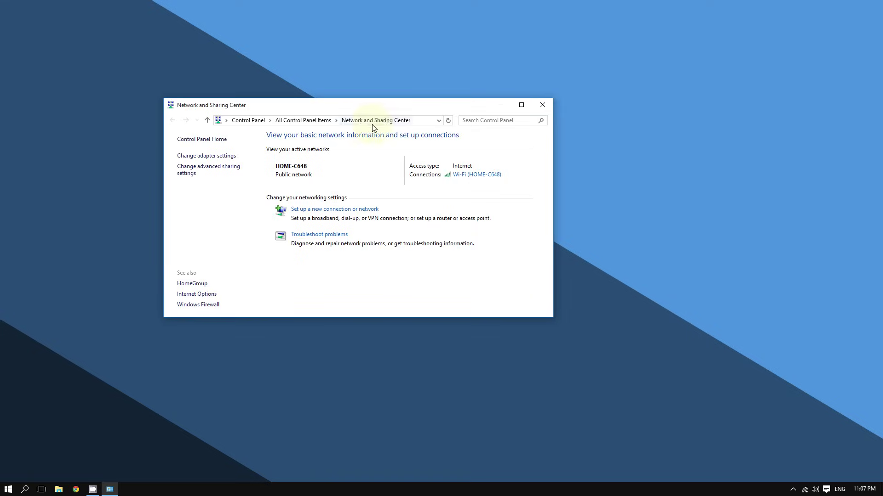
pyautogui.moveTo(381, 105); pyautogui.dragTo(230, 101)
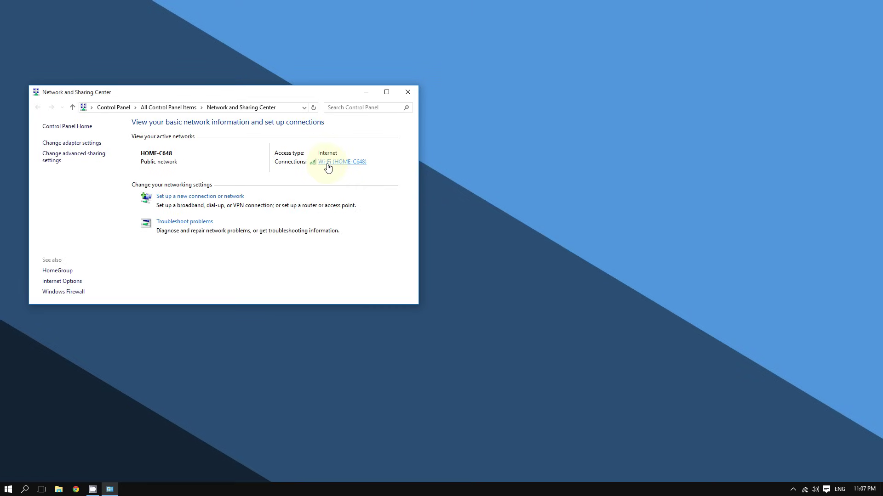
# - Show the Wi-Fi (HOME-C648) connection details and mark its IPv4 address, 10.0.0.13
pyautogui.click(327, 163)
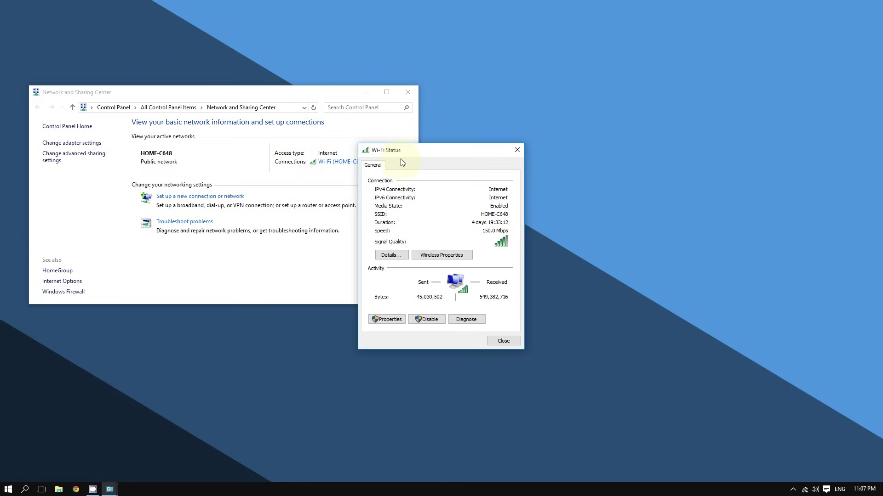
pyautogui.moveTo(393, 154); pyautogui.dragTo(201, 105)
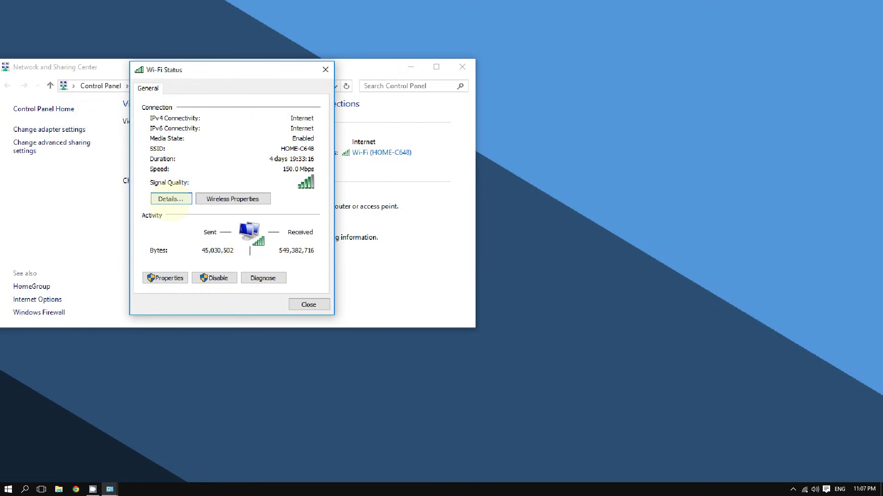
pyautogui.click(170, 202)
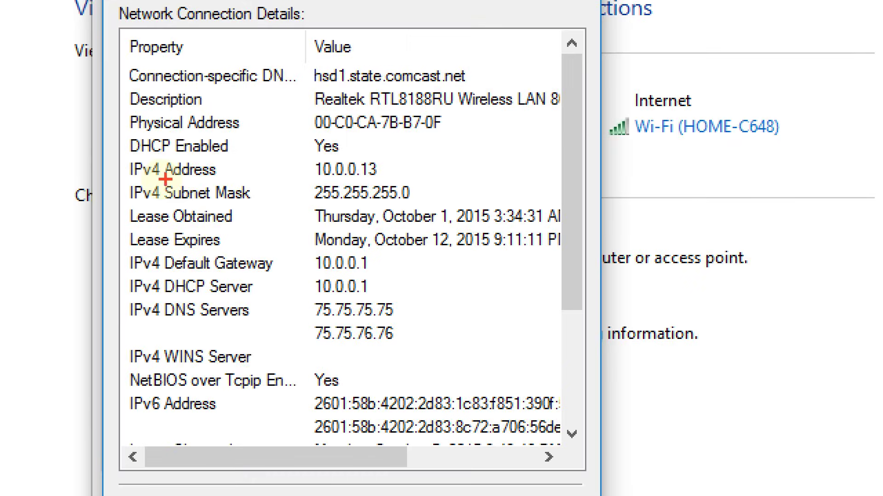
pyautogui.moveTo(154, 184)
pyautogui.mouseDown()
pyautogui.moveTo(293, 187)
pyautogui.moveTo(390, 174)
pyautogui.mouseUp()
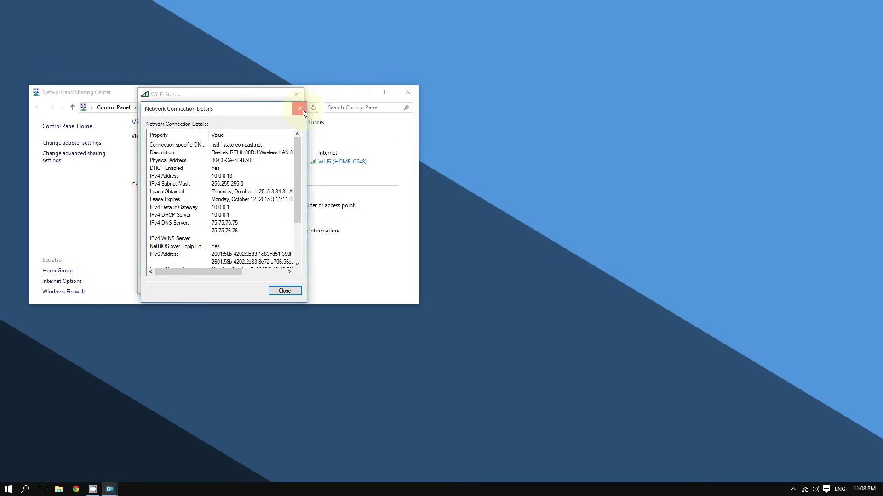
# - Close the Network Connection Details, Wi-Fi Status and Network and Sharing Center windows
pyautogui.click(300, 110)
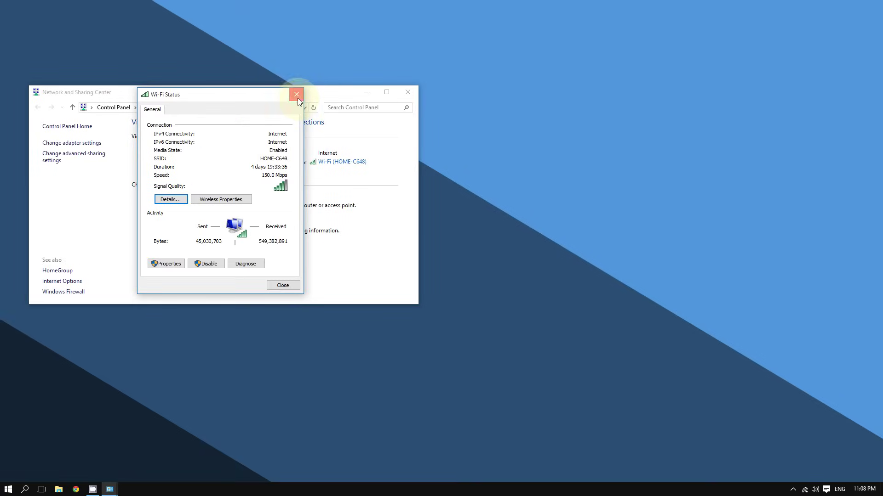
pyautogui.click(297, 98)
pyautogui.click(409, 93)
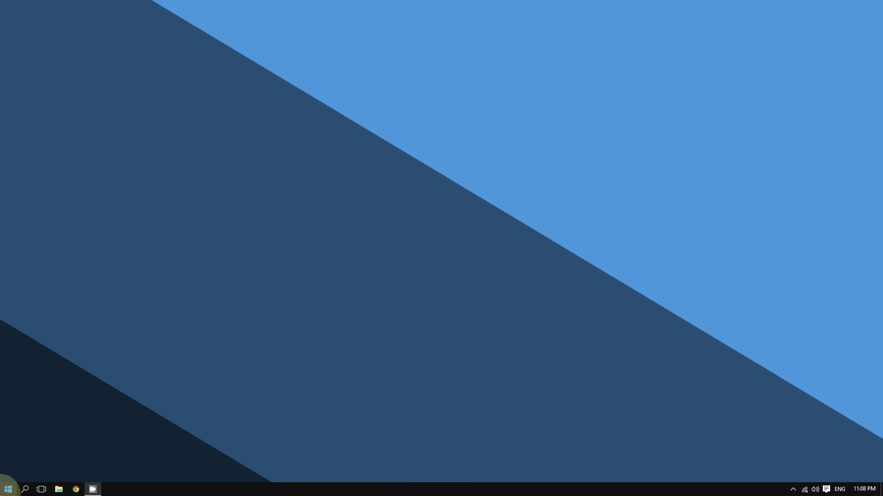
pyautogui.click(5, 490)
pyautogui.write('co')
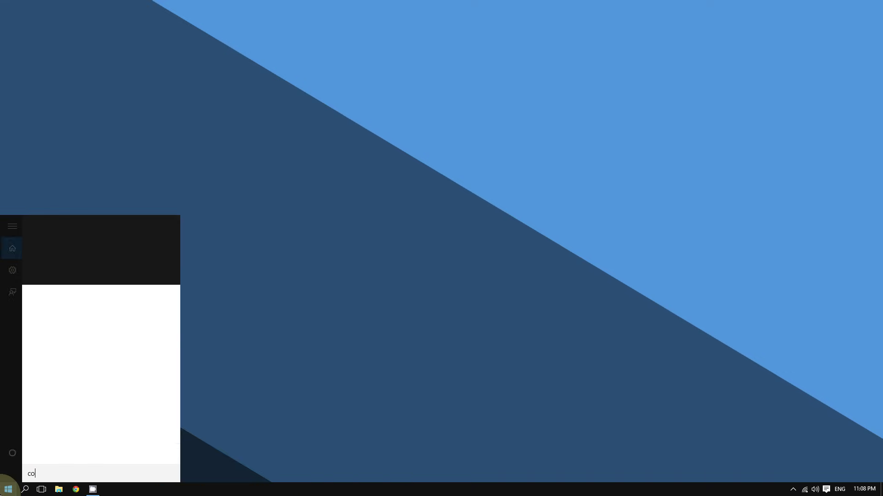
pyautogui.write('mmand')
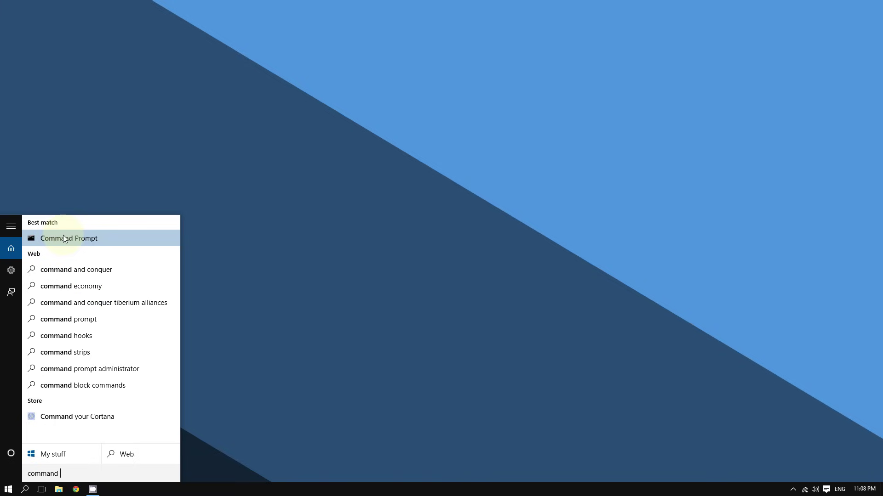
pyautogui.rightClick(69, 239)
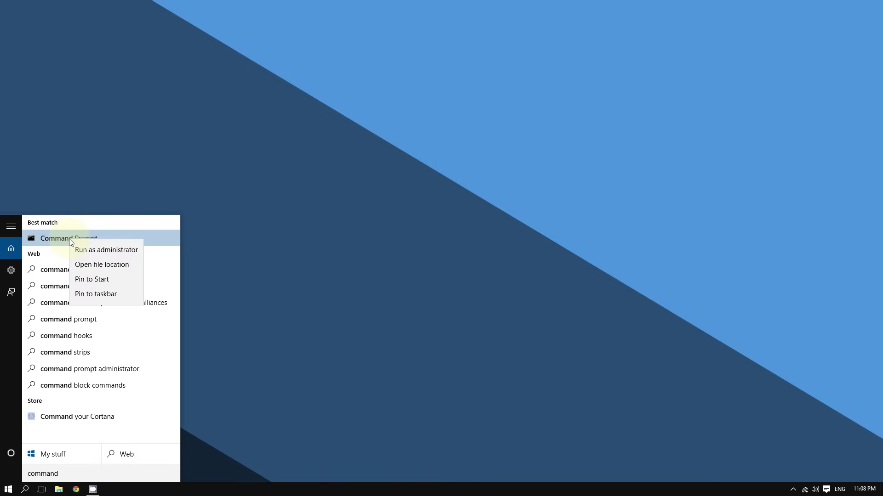
pyautogui.click(105, 250)
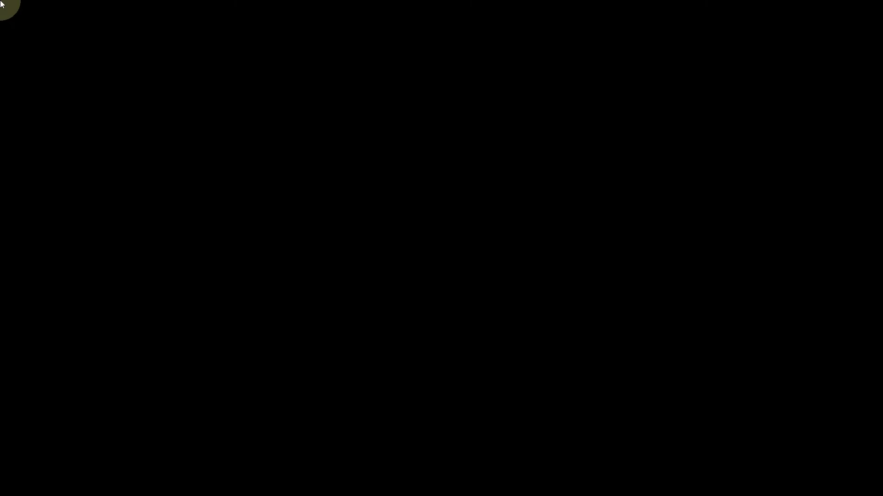
pyautogui.click(490, 256)
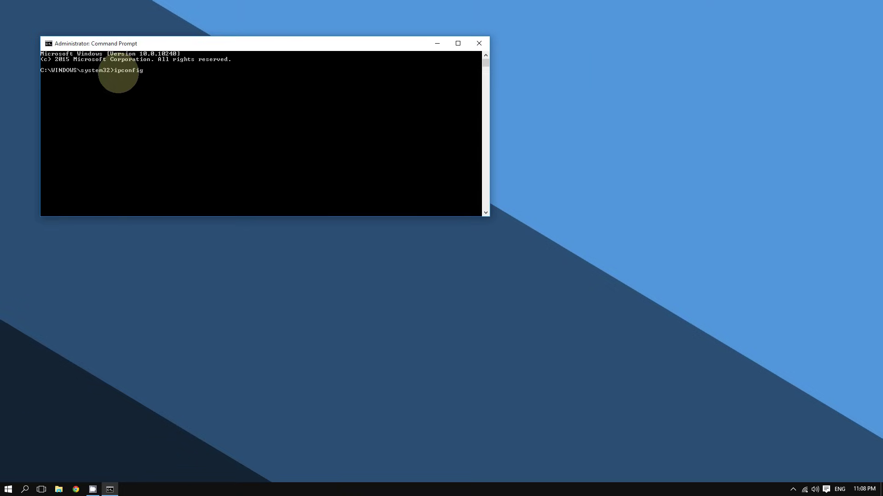
pyautogui.press('Return')
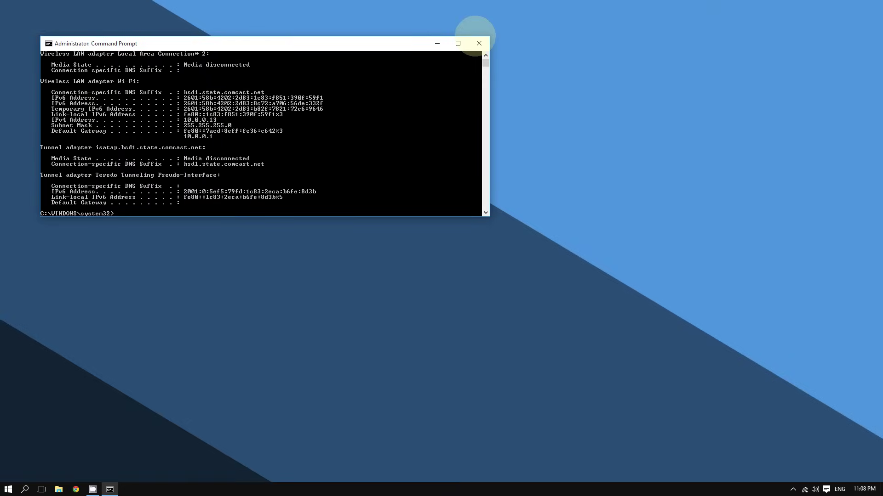
pyautogui.click(485, 44)
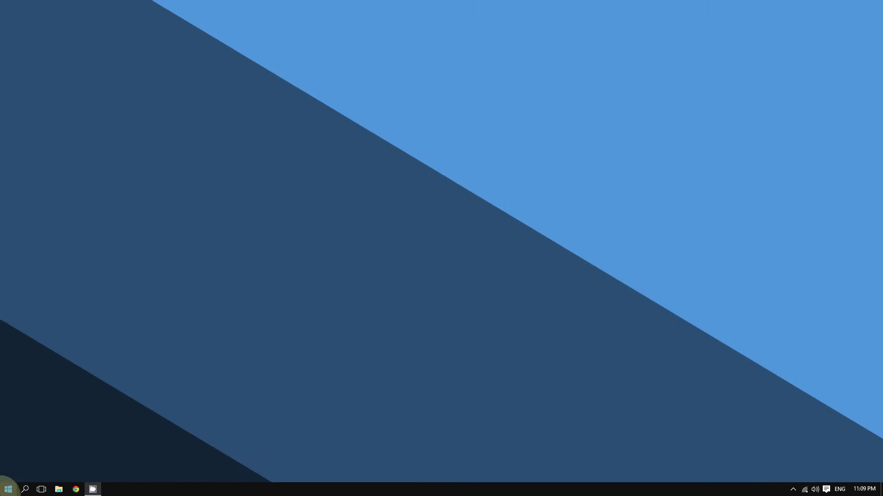
pyautogui.rightClick(18, 480)
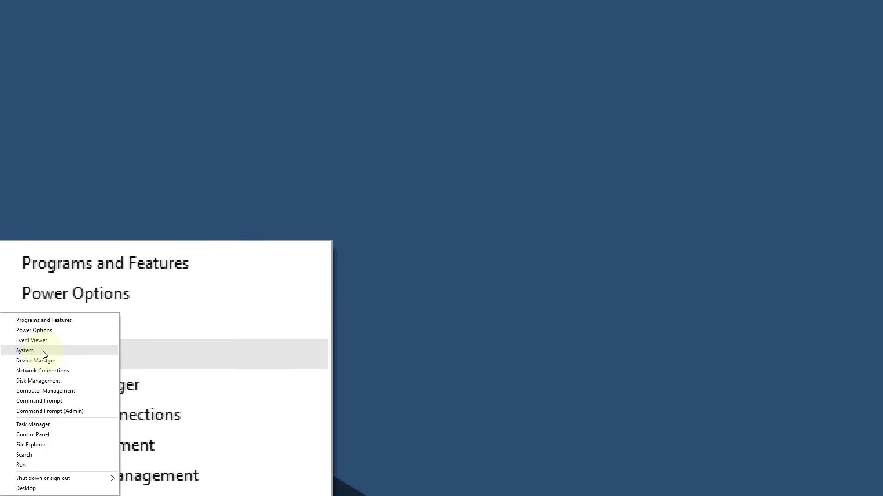
pyautogui.click(110, 348)
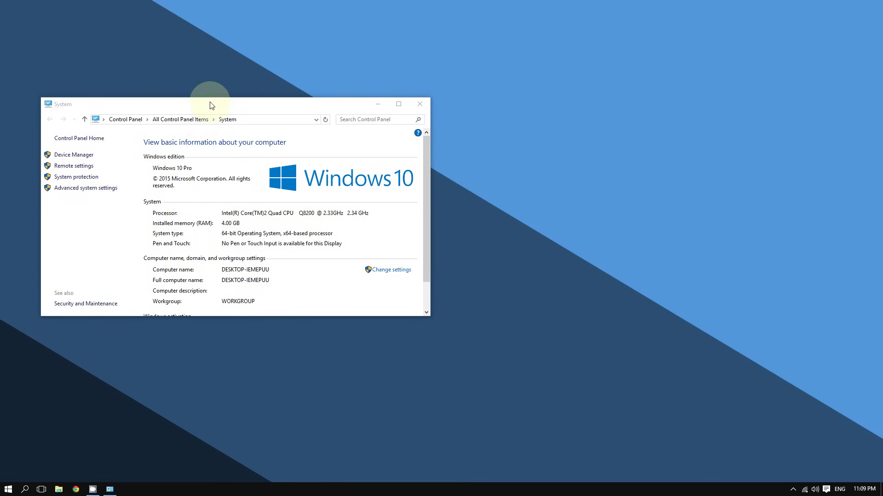
pyautogui.moveTo(211, 102); pyautogui.dragTo(254, 100)
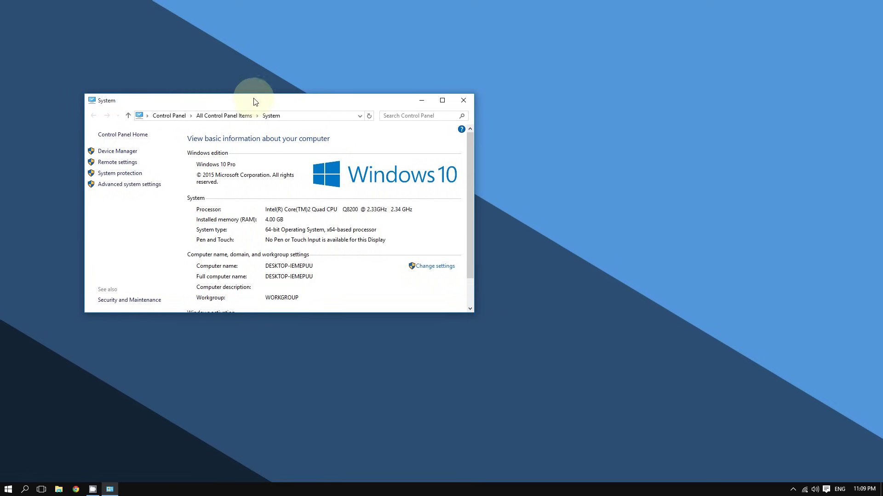
pyautogui.click(443, 100)
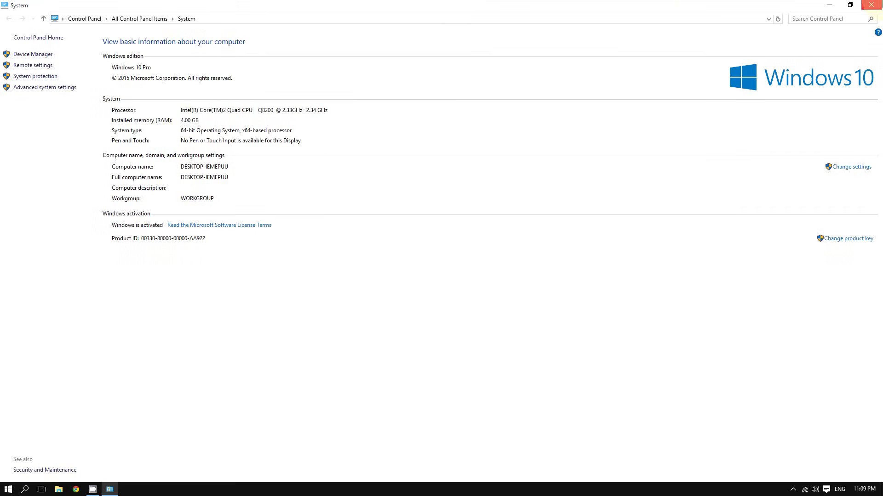
pyautogui.click(873, 6)
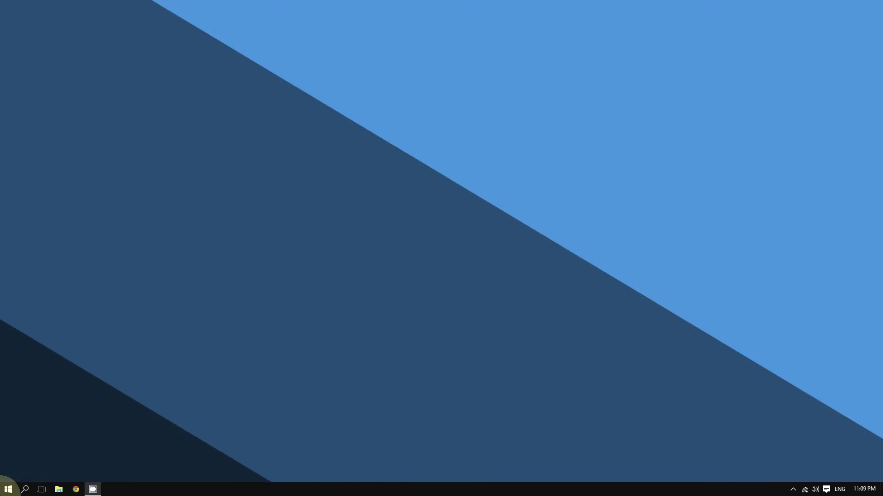
# - Launch Remote Desktop Connection via a Start search for 'remote' and focus its Computer field
pyautogui.click(8, 489)
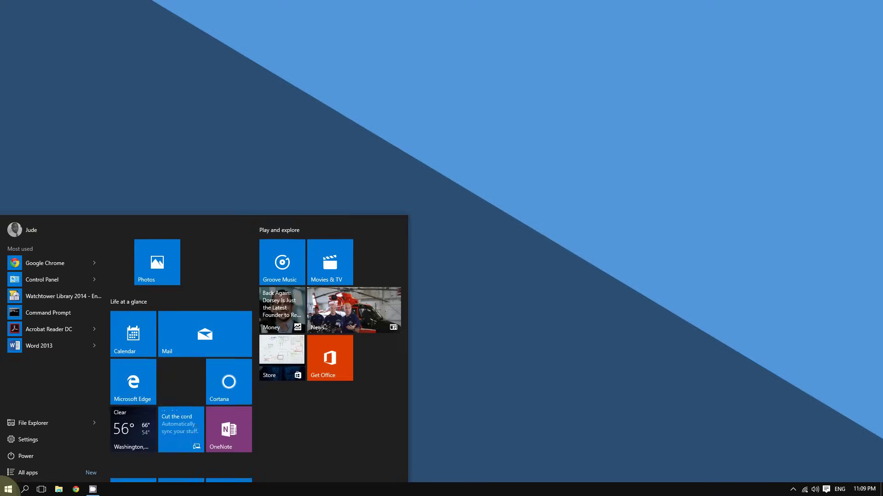
pyautogui.write('remote')
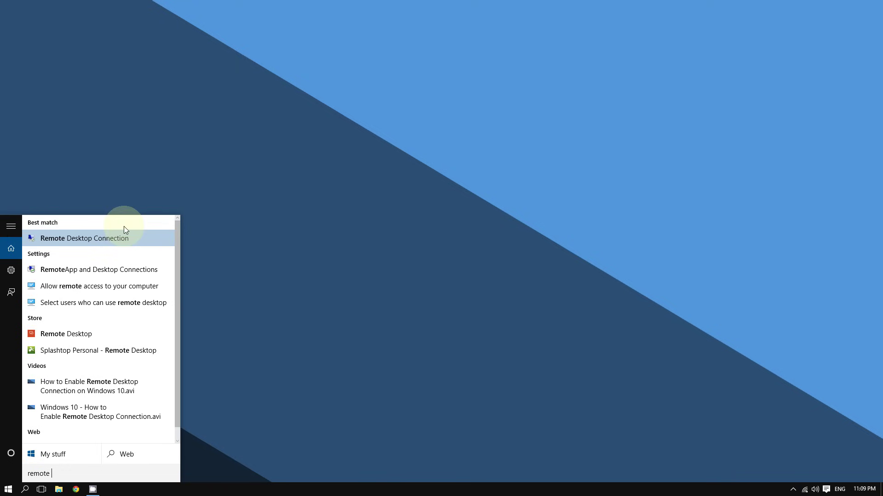
pyautogui.click(116, 237)
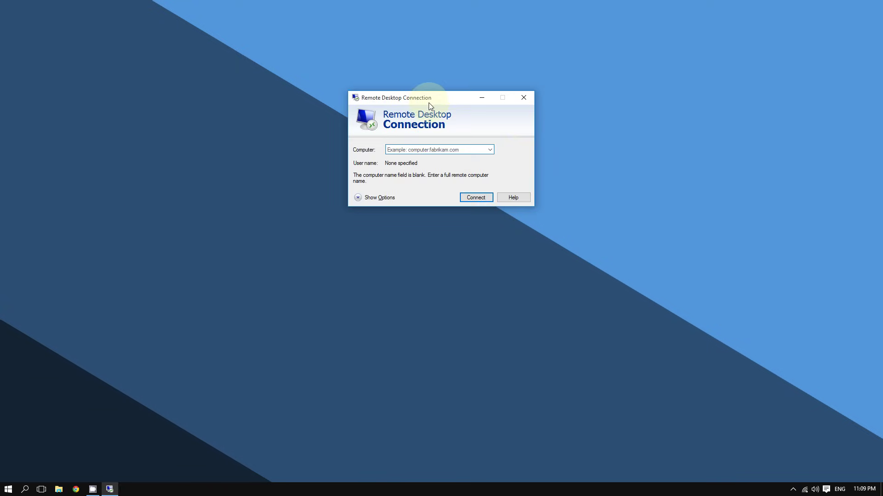
pyautogui.moveTo(430, 104); pyautogui.dragTo(175, 135)
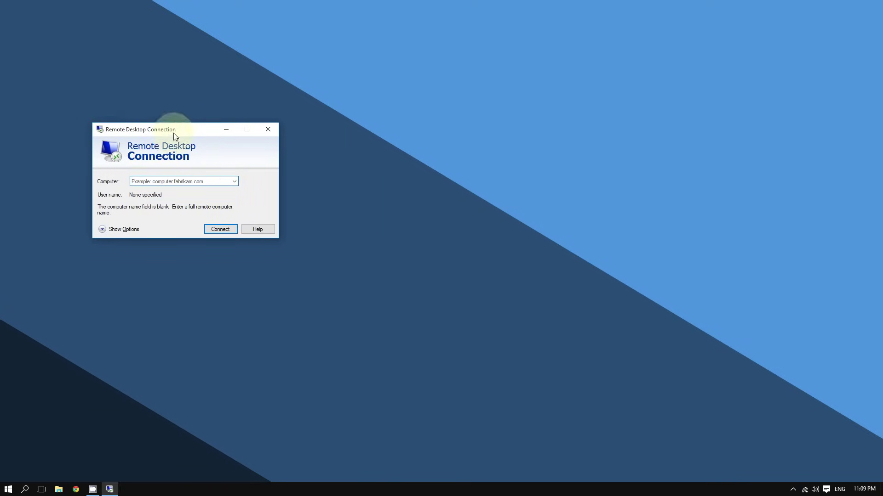
pyautogui.click(165, 182)
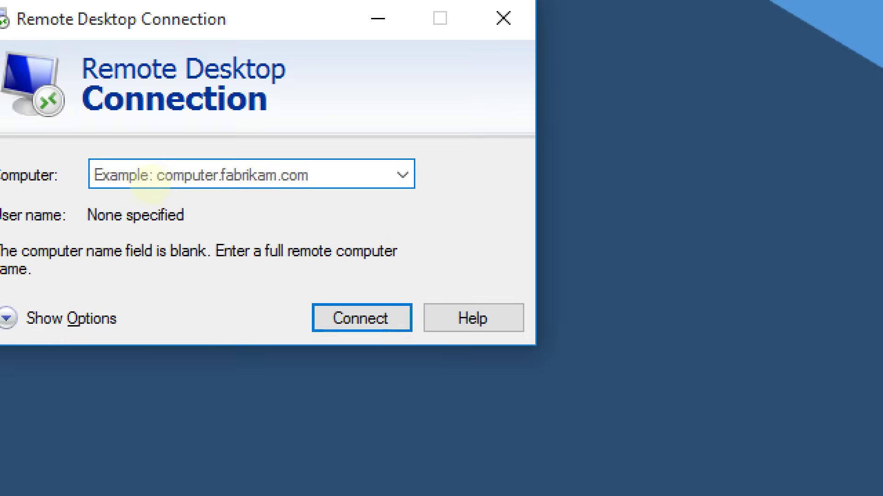